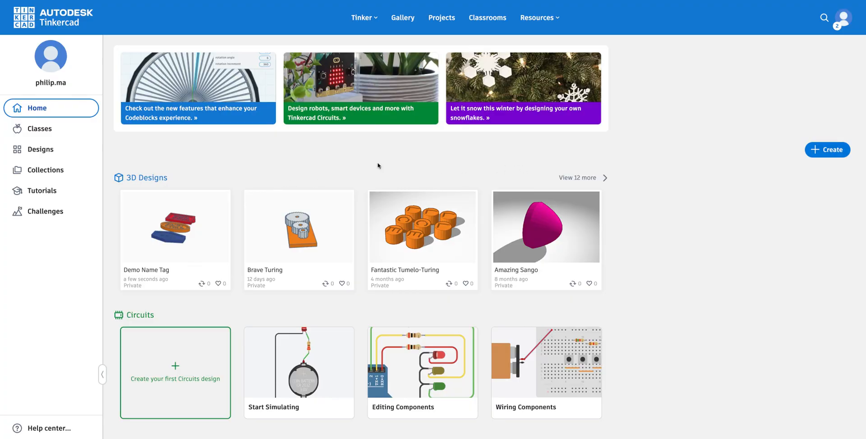
- Create a new 3D design from the dashboard
click(364, 18)
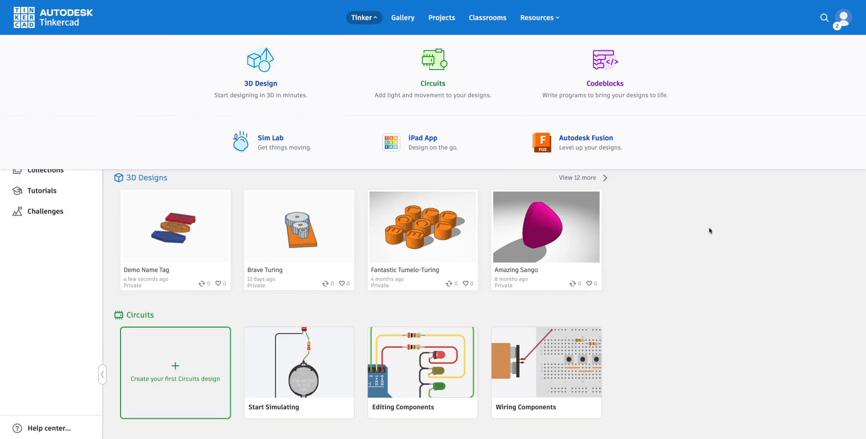
click(690, 236)
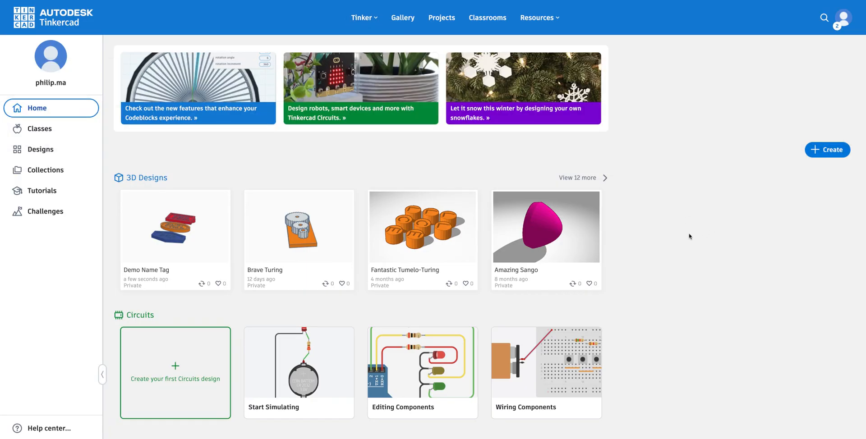
click(819, 153)
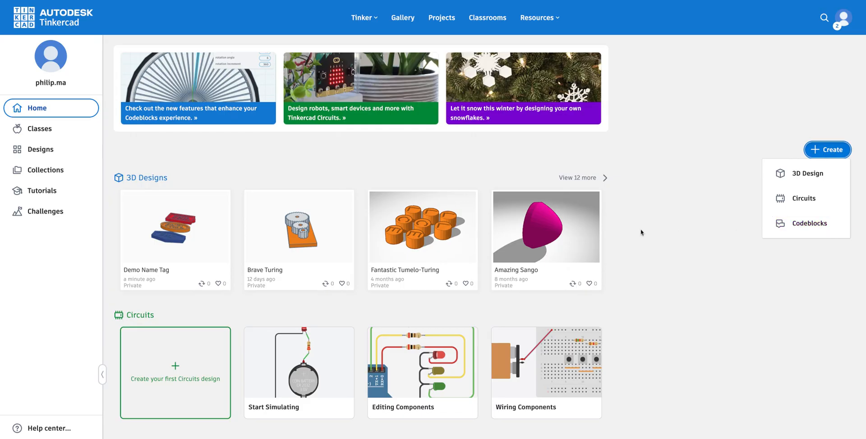
click(787, 173)
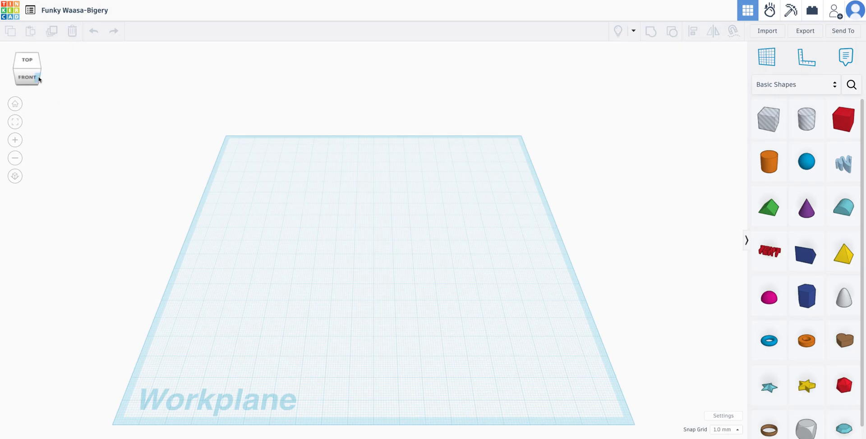
- Place a solid red box from the Basic Shapes collection near the middle of the workplane
mouse_move(25, 71)
mouse_down()
mouse_move(13, 77)
mouse_move(38, 77)
mouse_up()
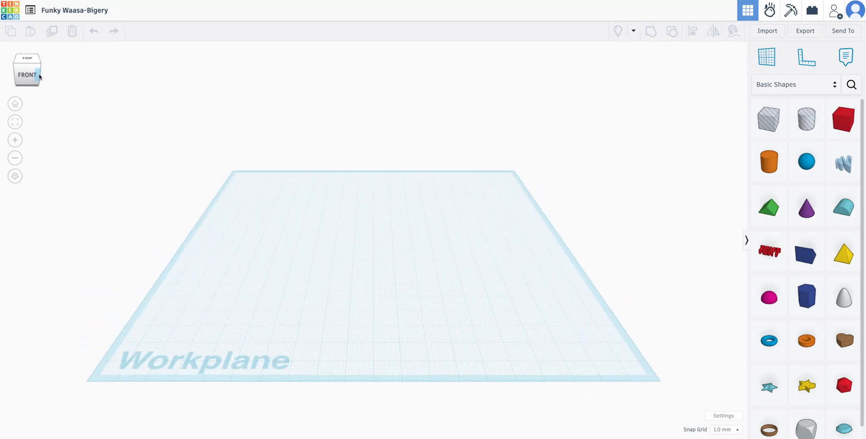
click(16, 105)
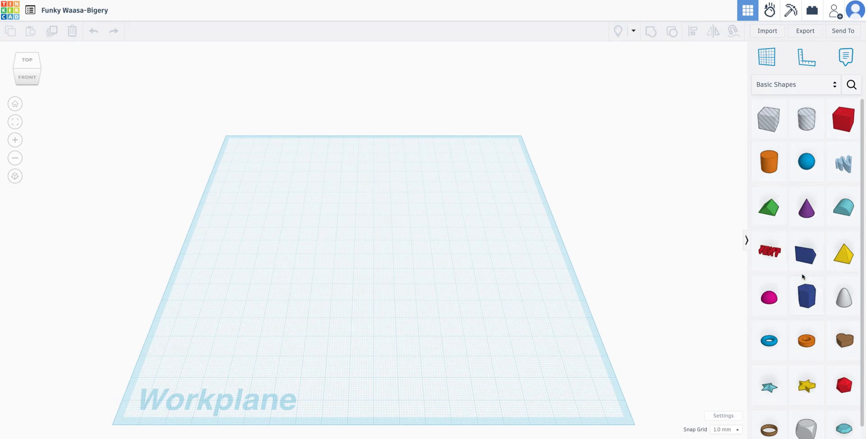
click(835, 86)
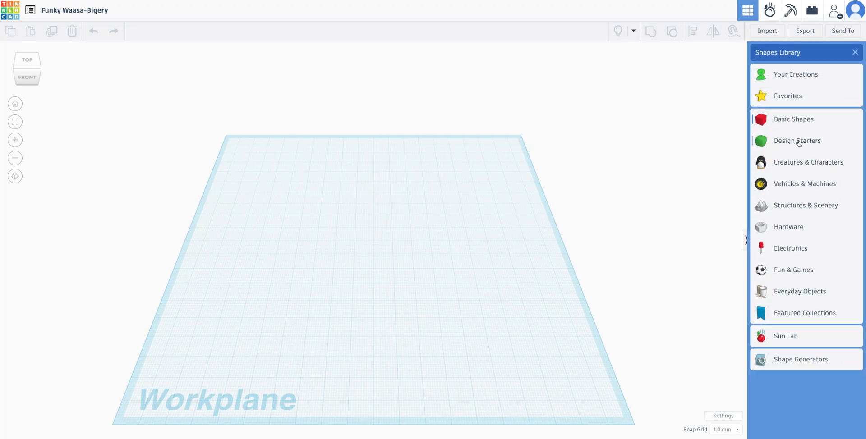
click(792, 121)
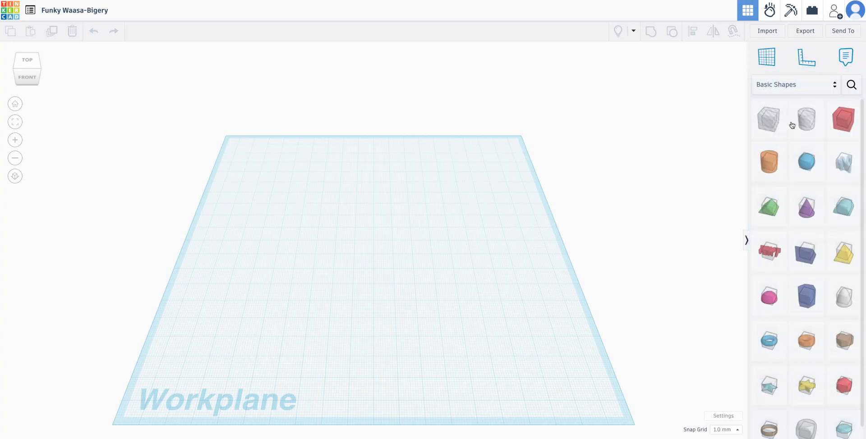
drag(626, 152, 364, 241)
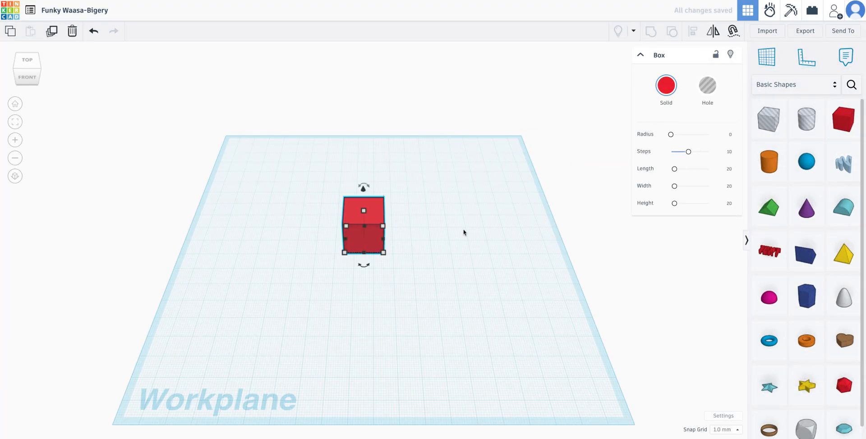
- Set the box's dimension along its front edge to 40 mm
mouse_move(29, 74)
mouse_down()
mouse_move(44, 72)
mouse_move(35, 74)
mouse_up()
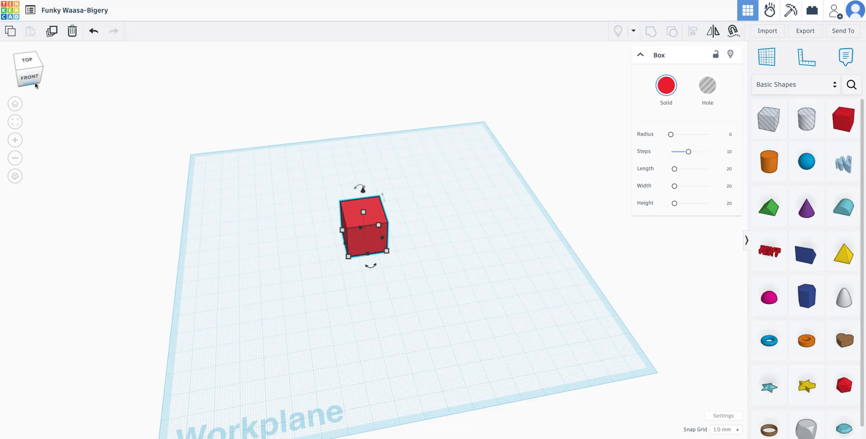
click(36, 86)
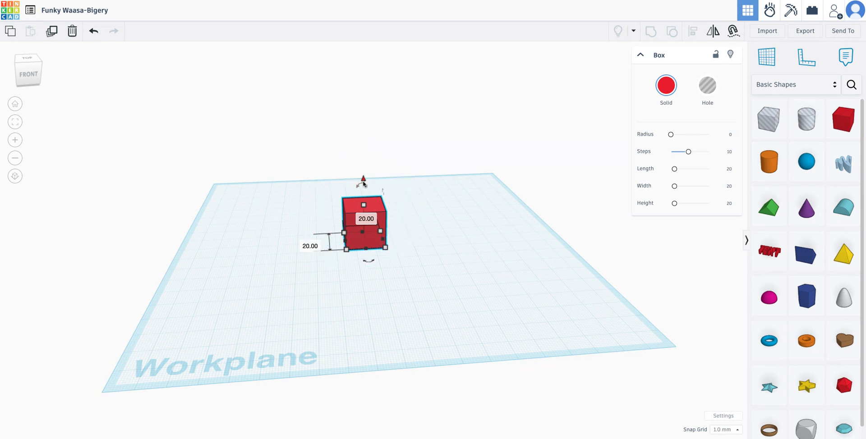
drag(363, 182, 362, 187)
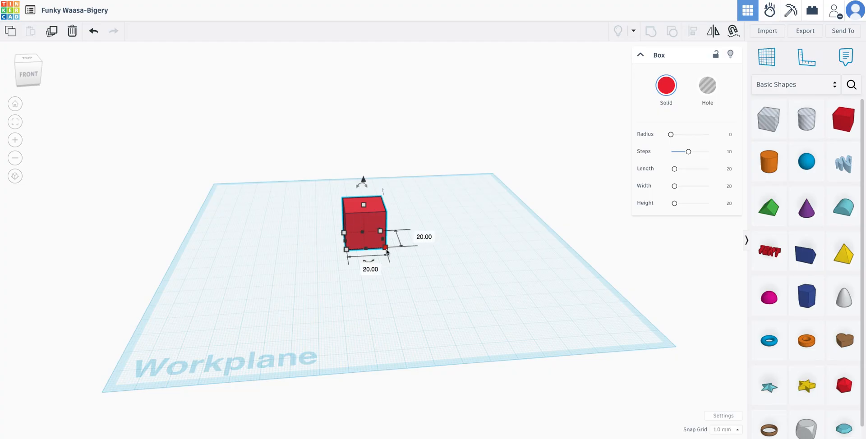
click(370, 270)
text(40)
key(Return)
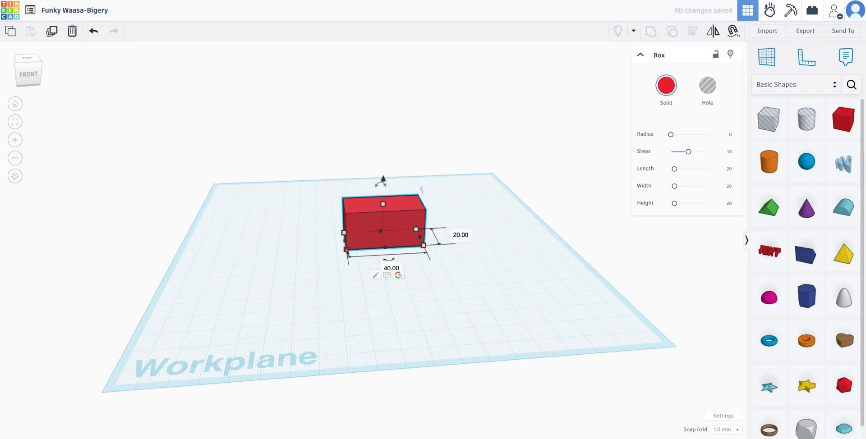
- Stretch the box's base freehand by its corners to about 66 by 49 mm
drag(346, 249, 313, 282)
mouse_move(313, 234)
mouse_down()
mouse_move(311, 206)
mouse_move(309, 230)
mouse_up()
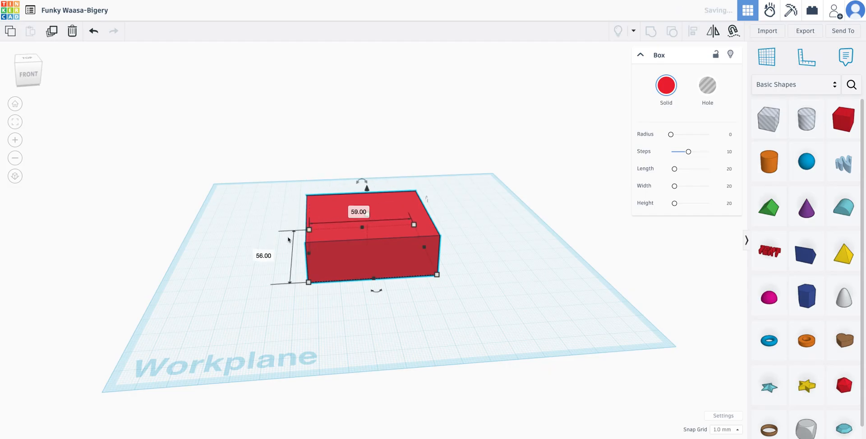
click(25, 80)
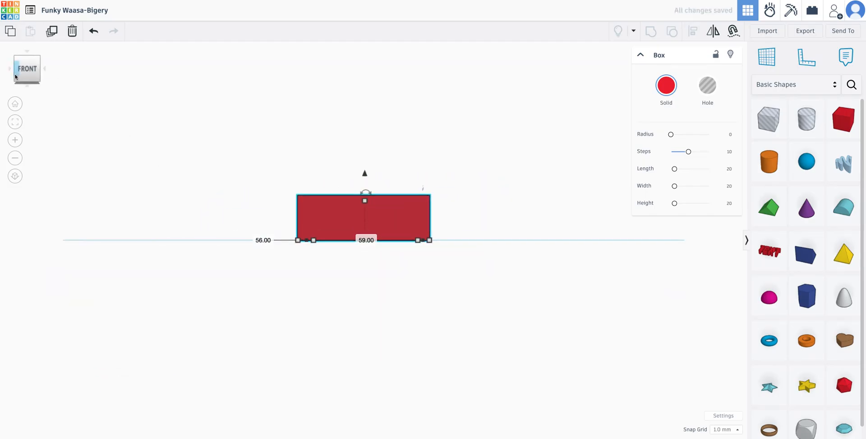
click(18, 77)
mouse_move(303, 251)
mouse_down()
mouse_move(267, 250)
mouse_move(302, 259)
mouse_up()
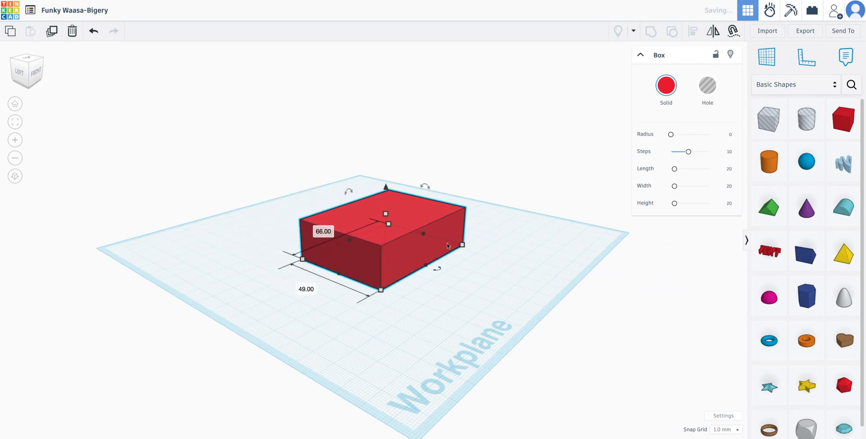
- Stretch the box upward to about 24 mm, and set its height to 20 mm
mouse_move(386, 216)
mouse_down()
mouse_move(387, 194)
mouse_move(387, 209)
mouse_up()
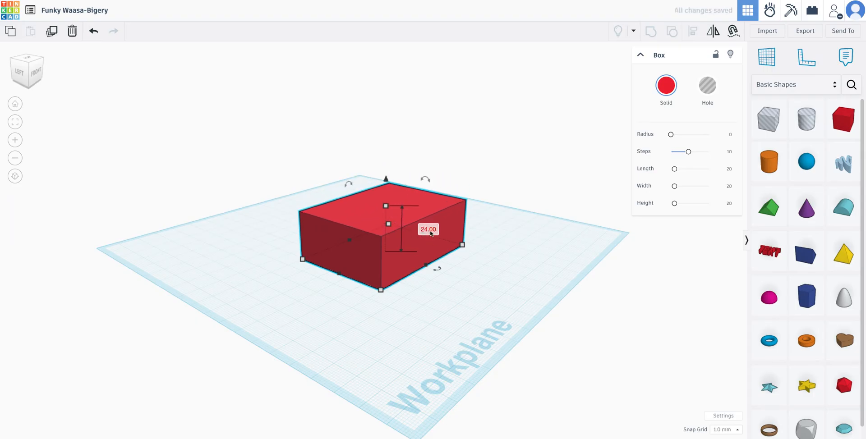
click(428, 229)
text(20)
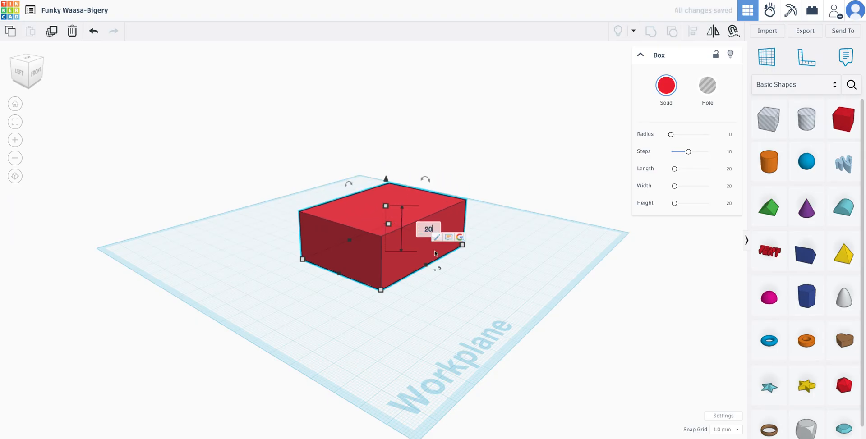
key(Return)
click(494, 260)
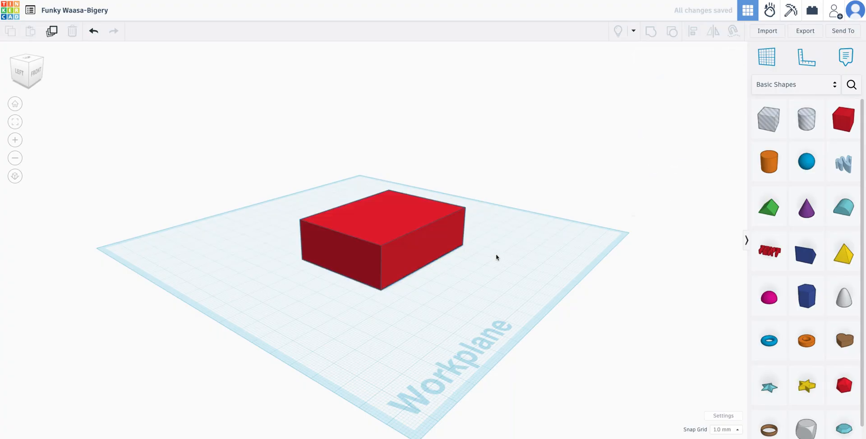
- Try lifting the box off the workplane and rotating it about its different axes, keeping its original position and 0° orientation
click(403, 239)
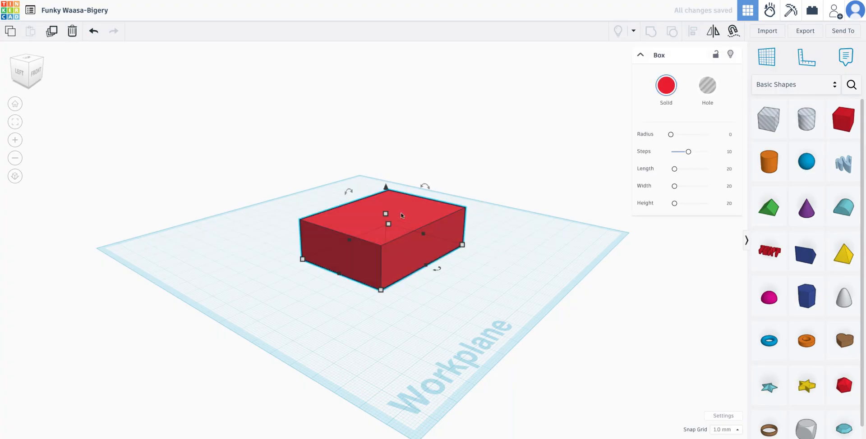
mouse_move(386, 189)
mouse_down()
mouse_move(387, 156)
mouse_move(386, 191)
mouse_up()
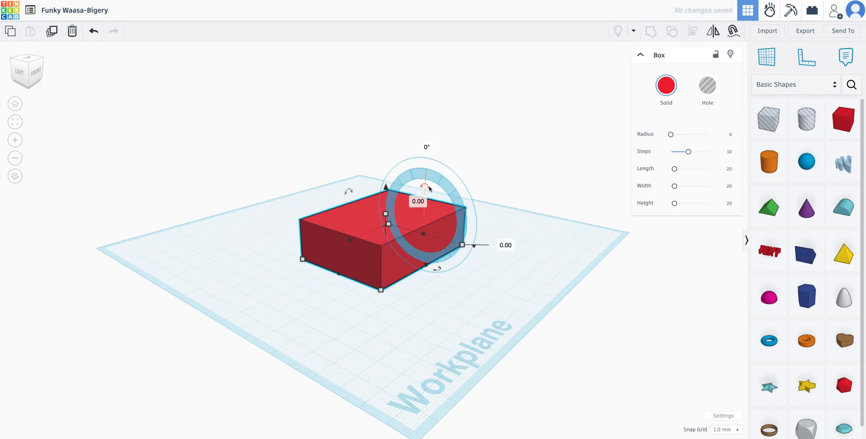
scroll(428, 187, down, 1)
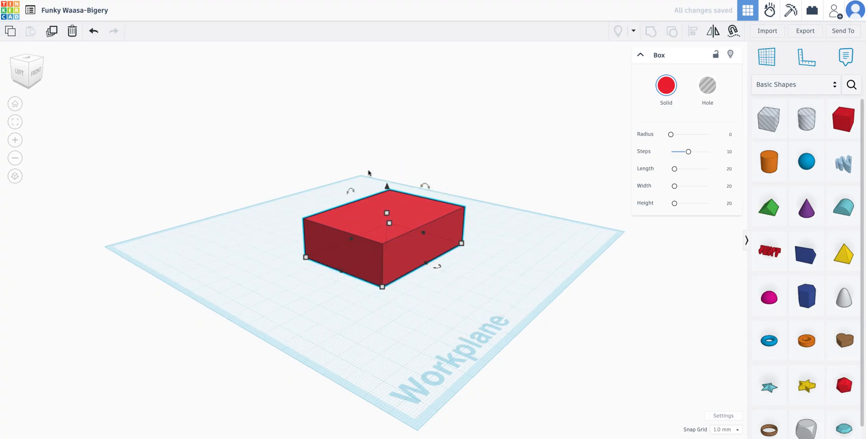
mouse_move(350, 194)
mouse_down()
mouse_move(341, 207)
mouse_move(353, 195)
mouse_up()
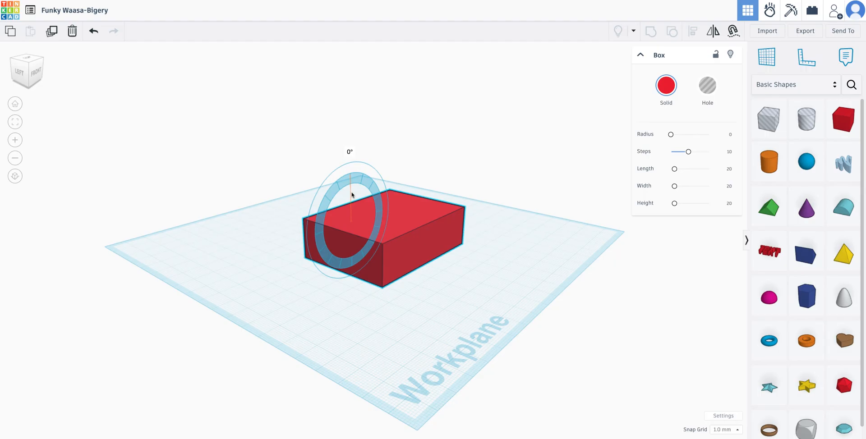
mouse_move(347, 181)
mouse_down()
mouse_move(335, 231)
mouse_move(353, 186)
mouse_move(350, 151)
mouse_move(322, 170)
mouse_move(299, 210)
mouse_move(324, 172)
mouse_move(349, 174)
mouse_move(333, 216)
mouse_move(353, 189)
mouse_up()
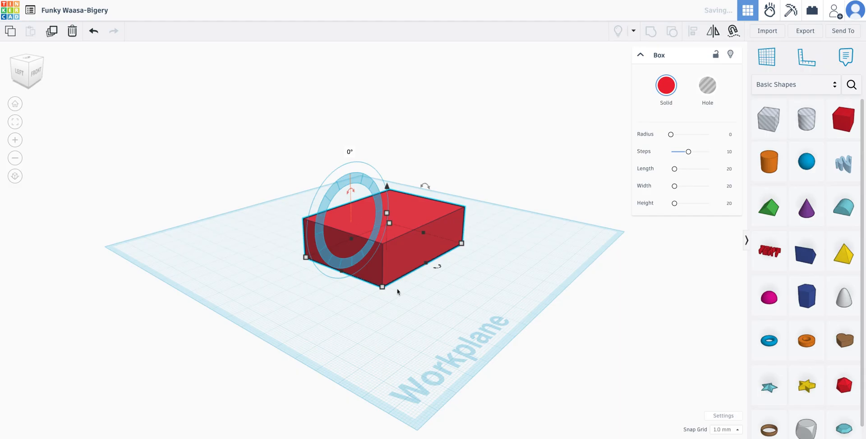
mouse_move(437, 270)
mouse_down()
mouse_move(406, 273)
mouse_move(397, 289)
mouse_move(431, 272)
mouse_up()
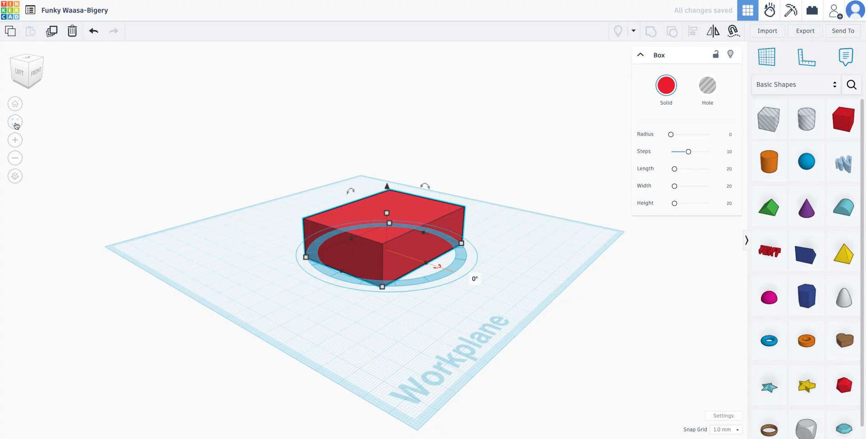
- Place an orange cylinder from the basic shapes on top of the red box
drag(777, 164, 386, 221)
click(557, 145)
click(380, 204)
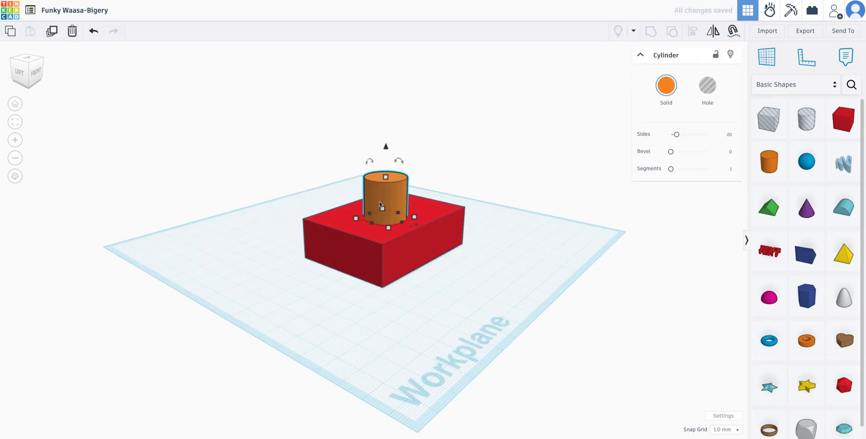
- Examine the cylinder and the box up close and from the default home view
click(15, 105)
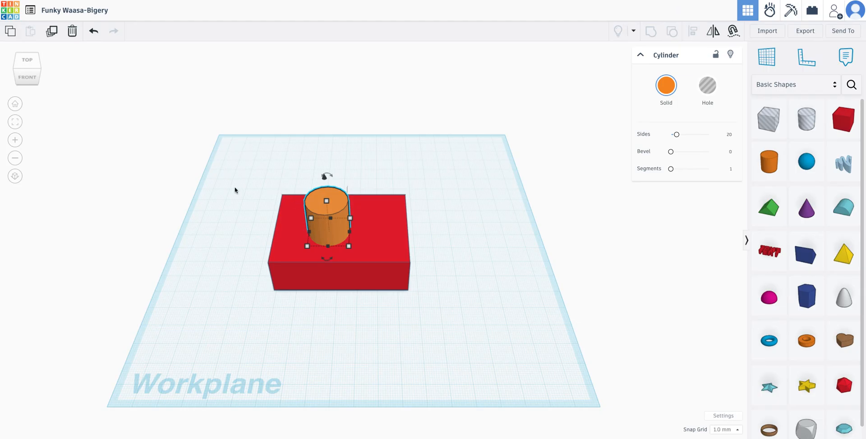
click(15, 122)
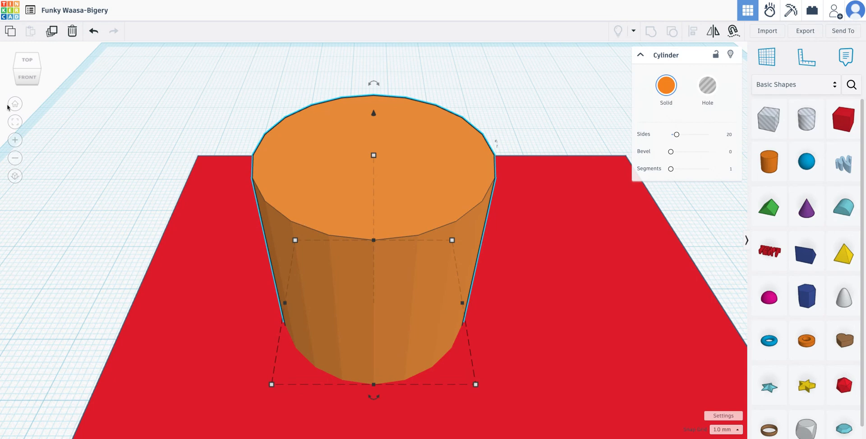
click(15, 104)
click(303, 257)
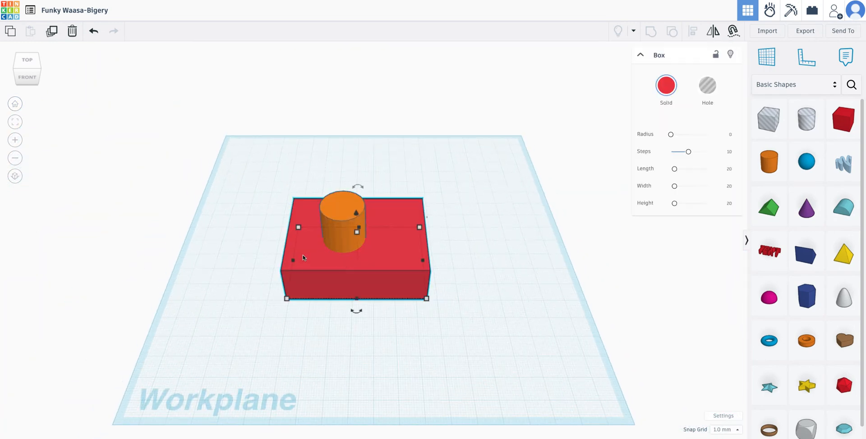
click(15, 122)
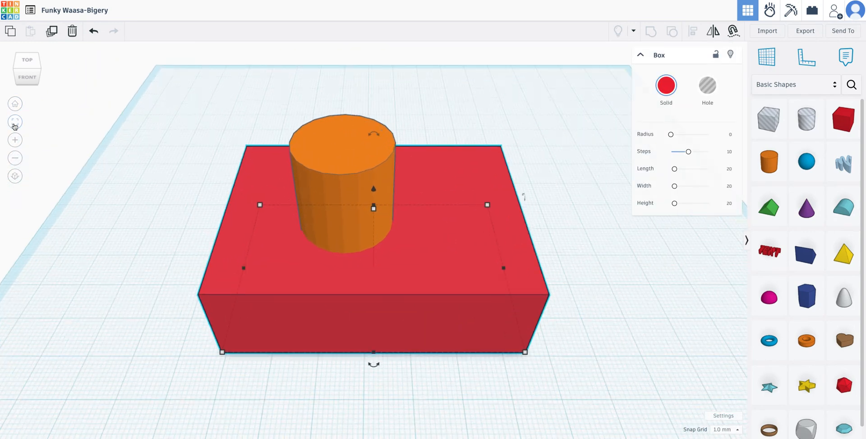
click(15, 140)
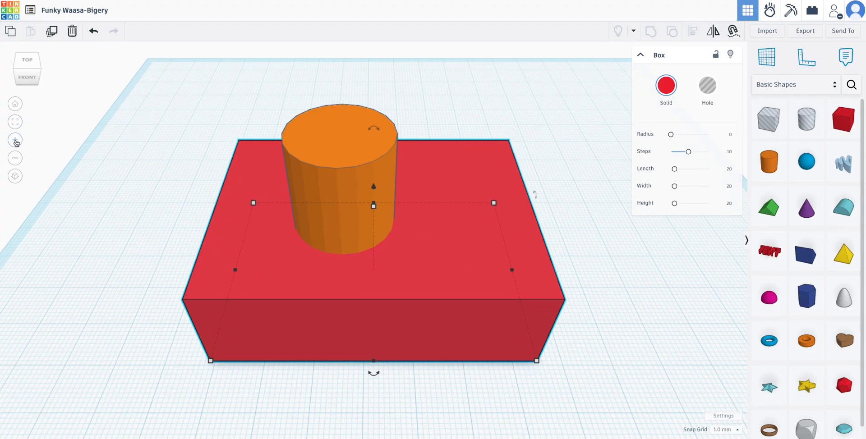
click(15, 158)
click(14, 140)
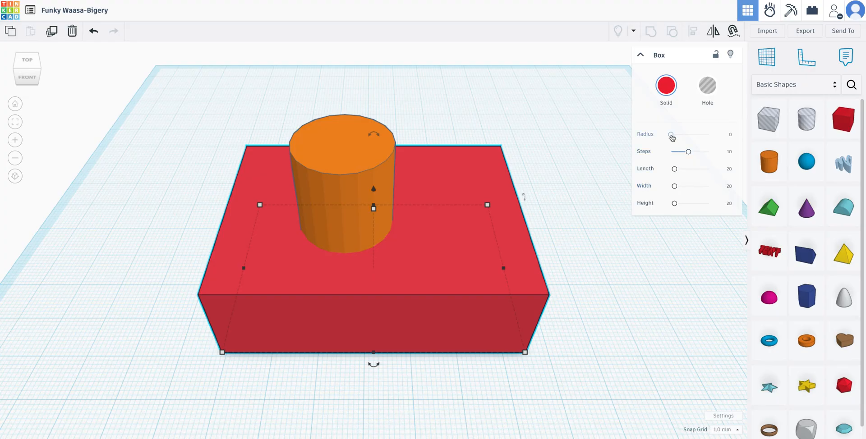
- Try the box's corner radius adjustment, and switch the box to a hole and back to solid
mouse_move(672, 138)
mouse_down()
mouse_move(686, 137)
mouse_move(670, 134)
mouse_up()
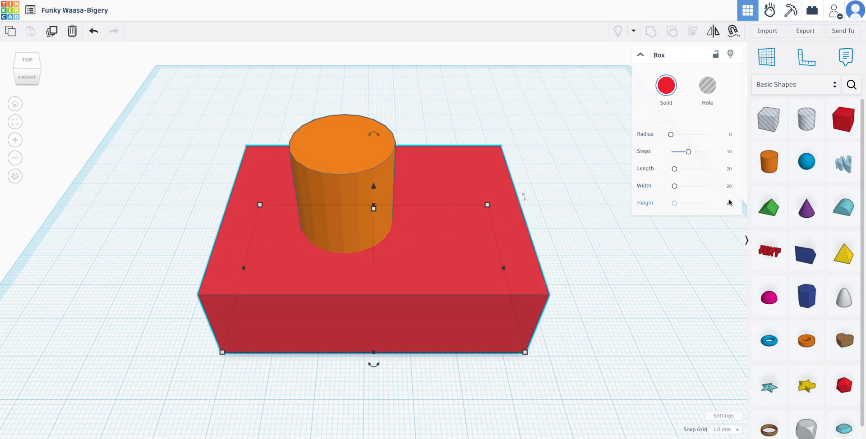
click(709, 90)
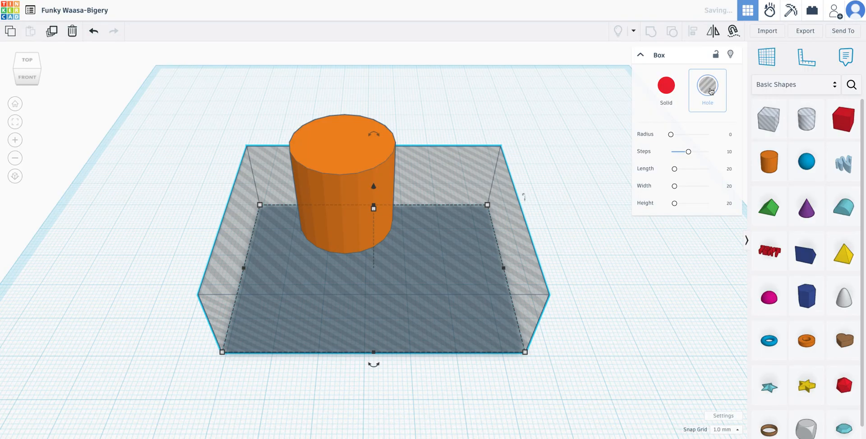
click(661, 88)
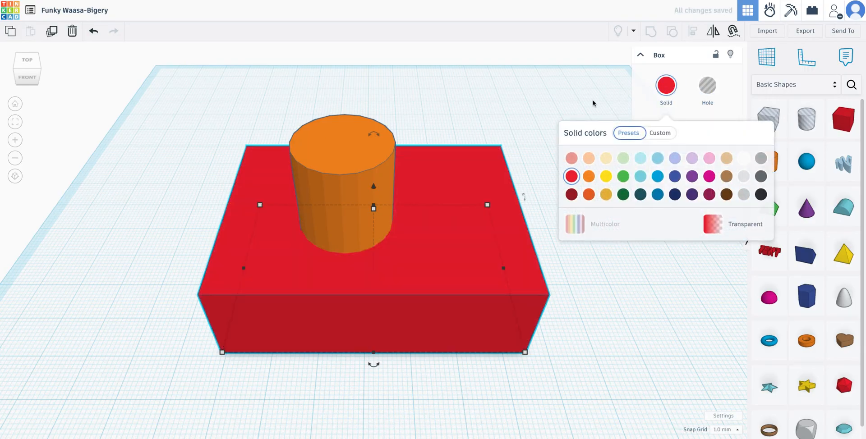
- Change the box's solid colour to the yellow preset and collapse its shape properties
click(606, 176)
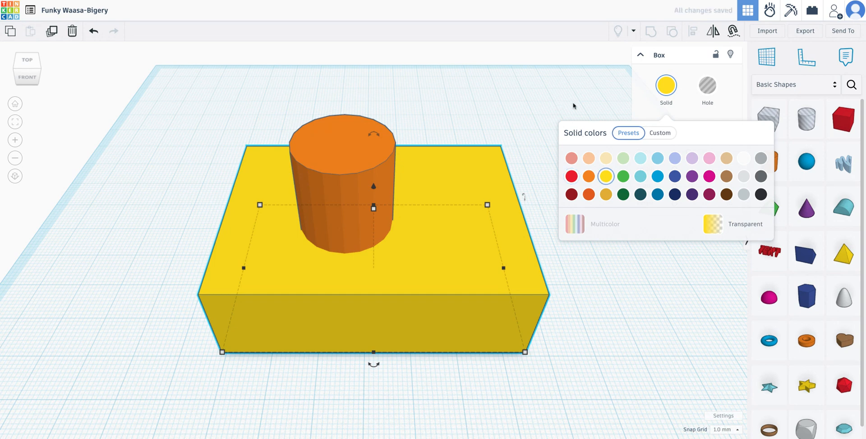
click(639, 55)
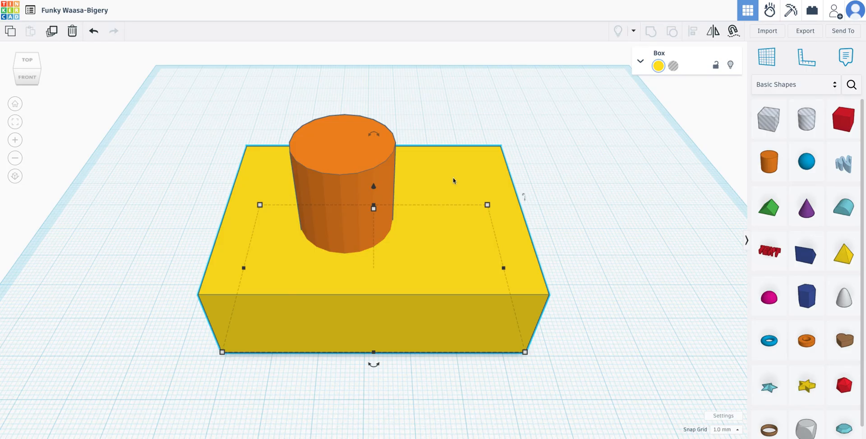
- Align the cylinder with the box so it is centred along both the box's width and depth
click(359, 162)
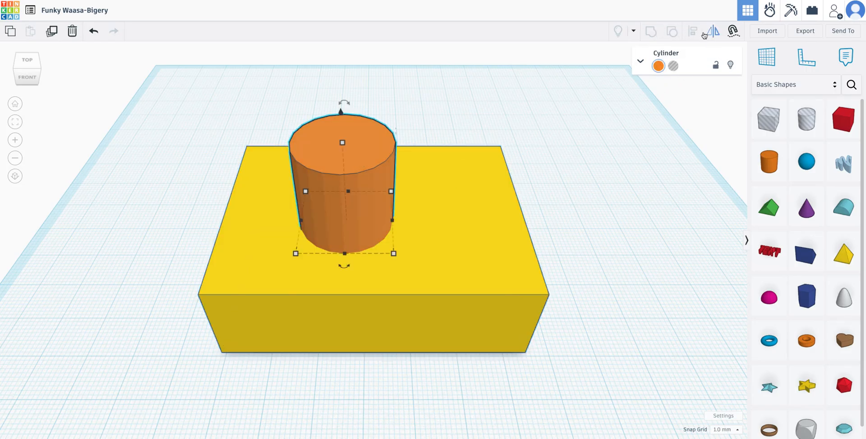
scroll(645, 122, down, 2)
click(642, 132)
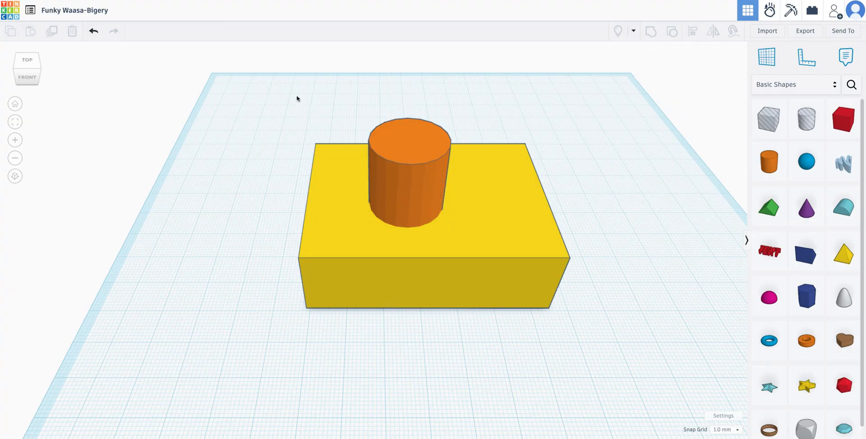
scroll(288, 90, down, 1)
drag(288, 89, 588, 362)
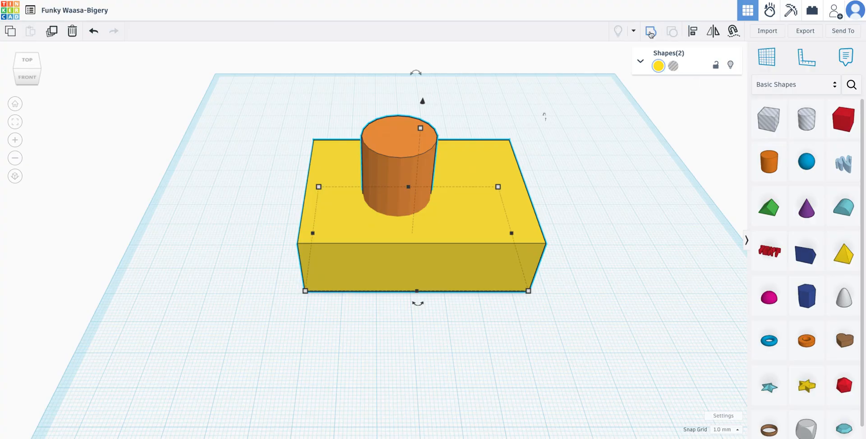
click(693, 33)
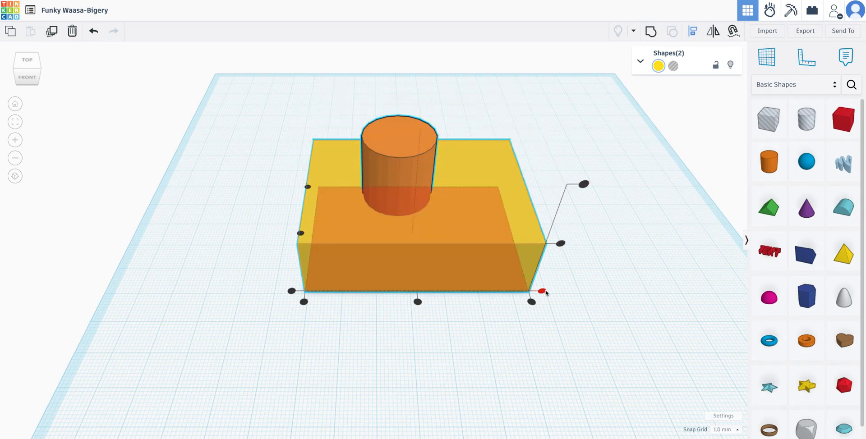
click(418, 301)
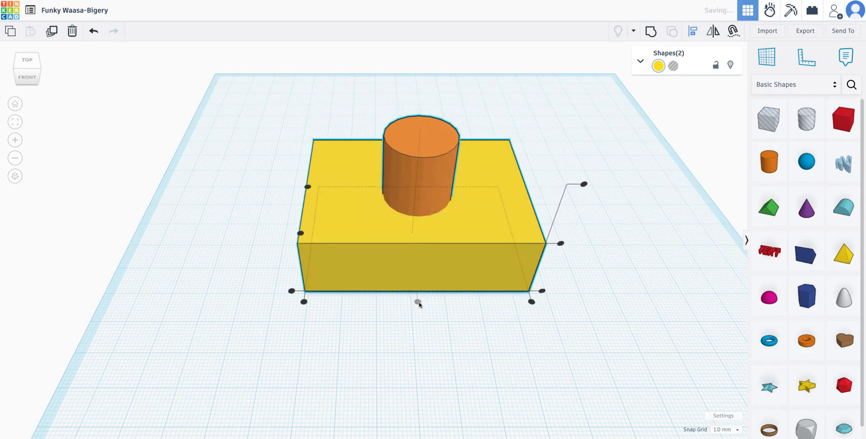
right_drag(44, 113, 287, 265)
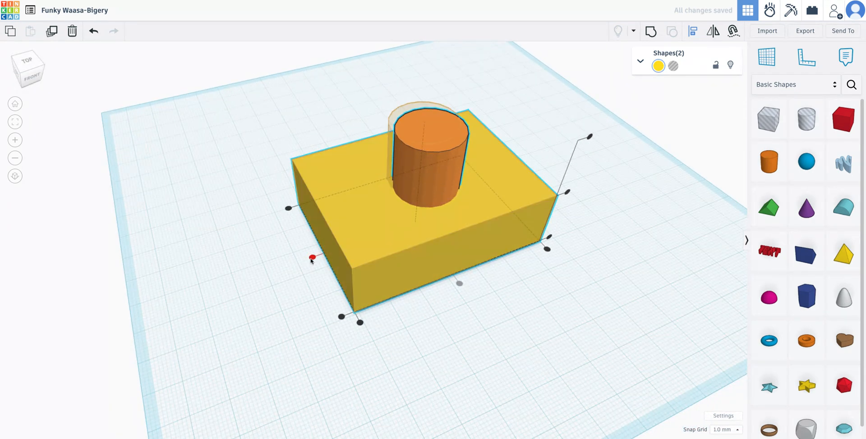
click(312, 257)
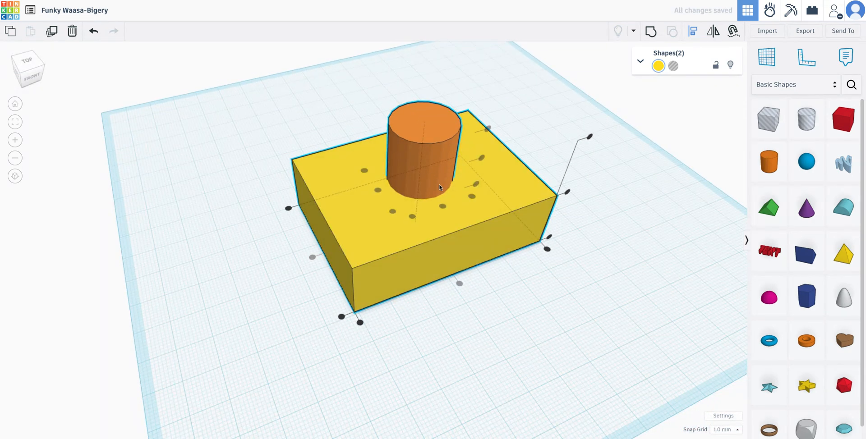
click(533, 203)
- Lower the cylinder 8 mm into the box and turn it into a hole
click(420, 158)
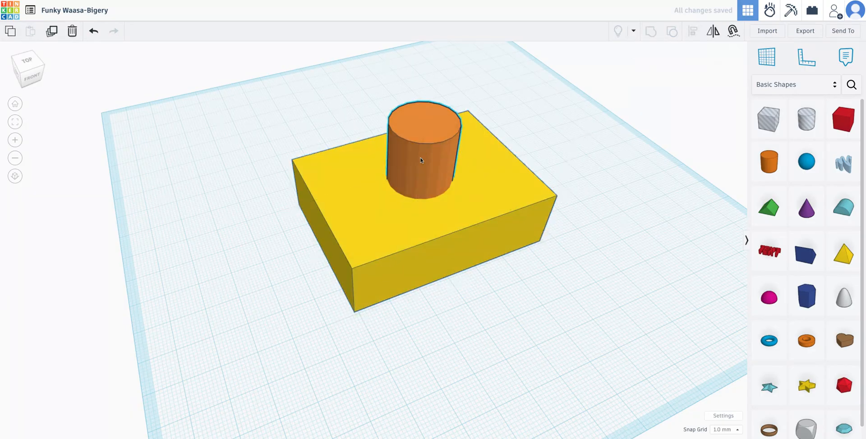
drag(427, 96, 424, 121)
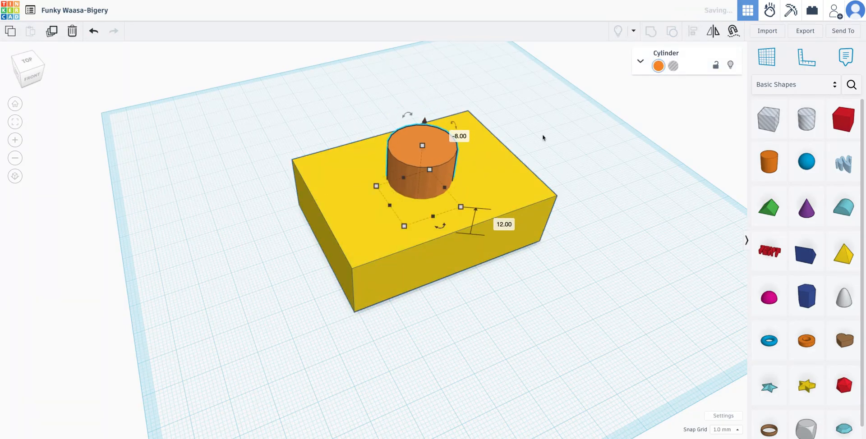
click(673, 67)
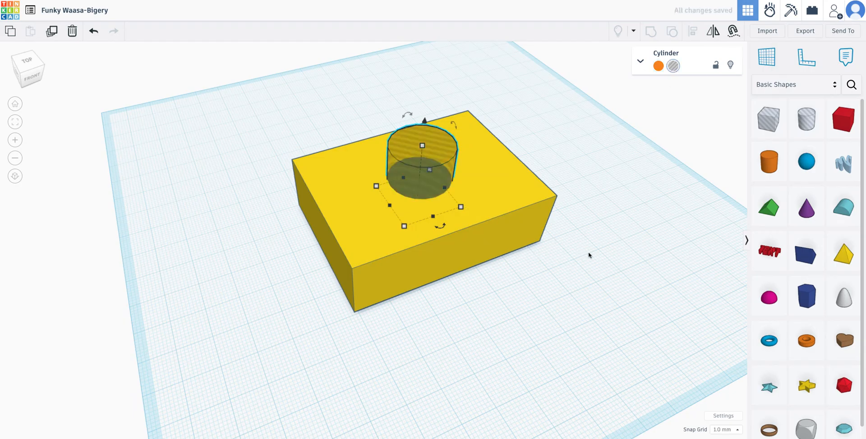
- Group the hole cylinder with the yellow box to cut a round recess into its top
click(271, 107)
drag(251, 95, 578, 325)
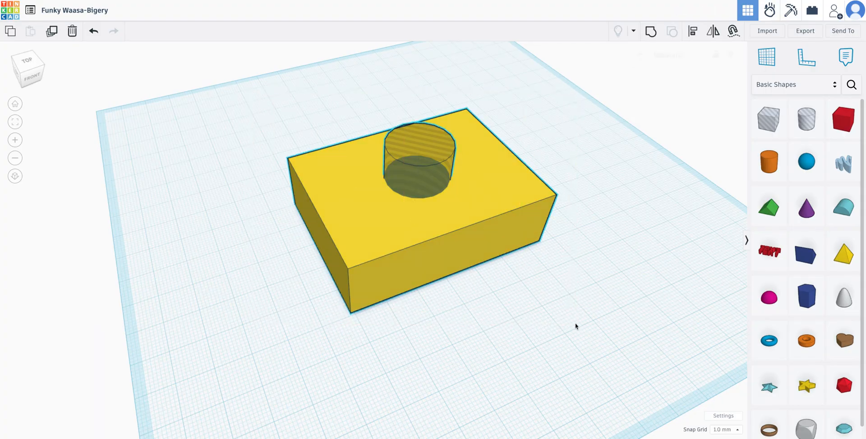
click(650, 32)
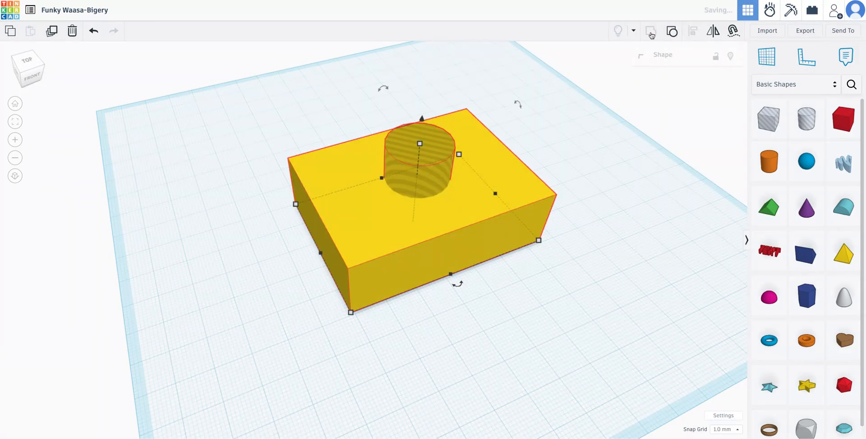
click(614, 248)
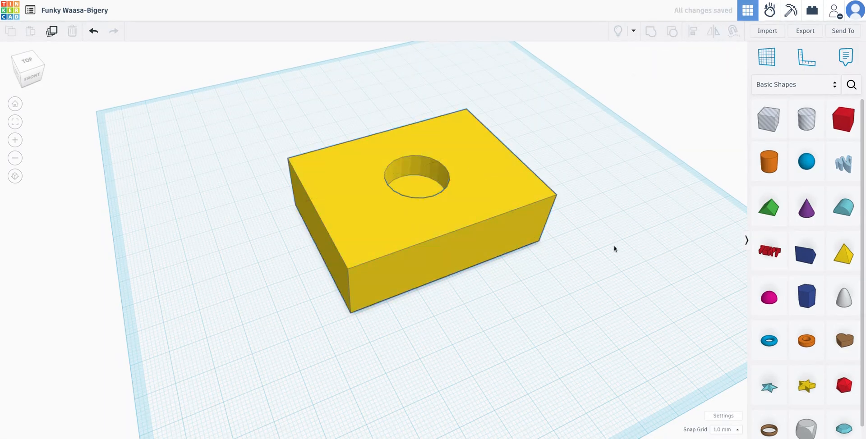